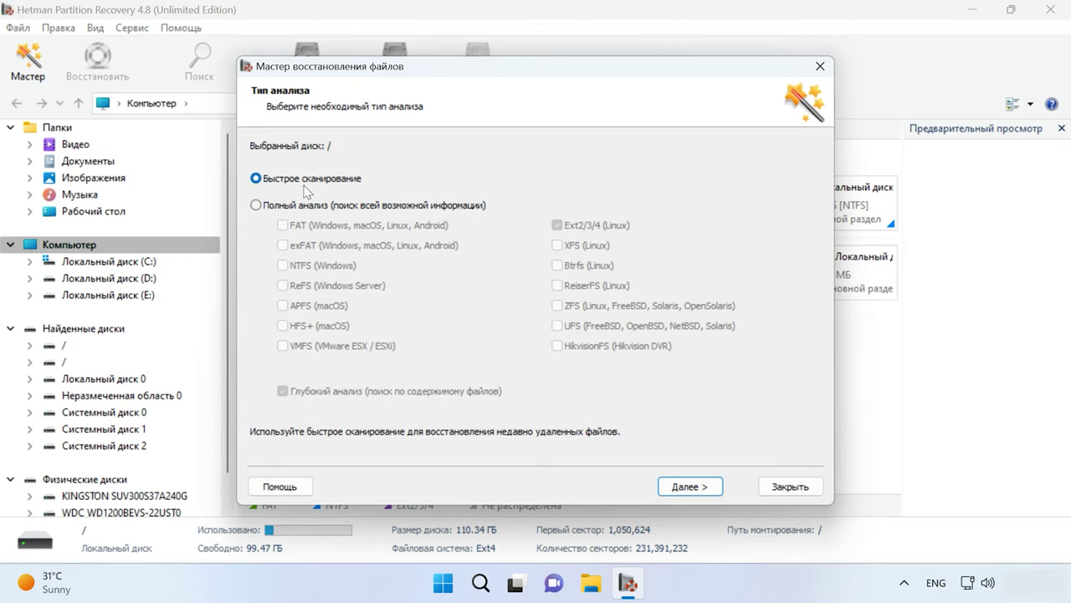
- Run a quick scan (Быстрое сканирование) of the selected / disk and finish the analysis wizard
click(299, 205)
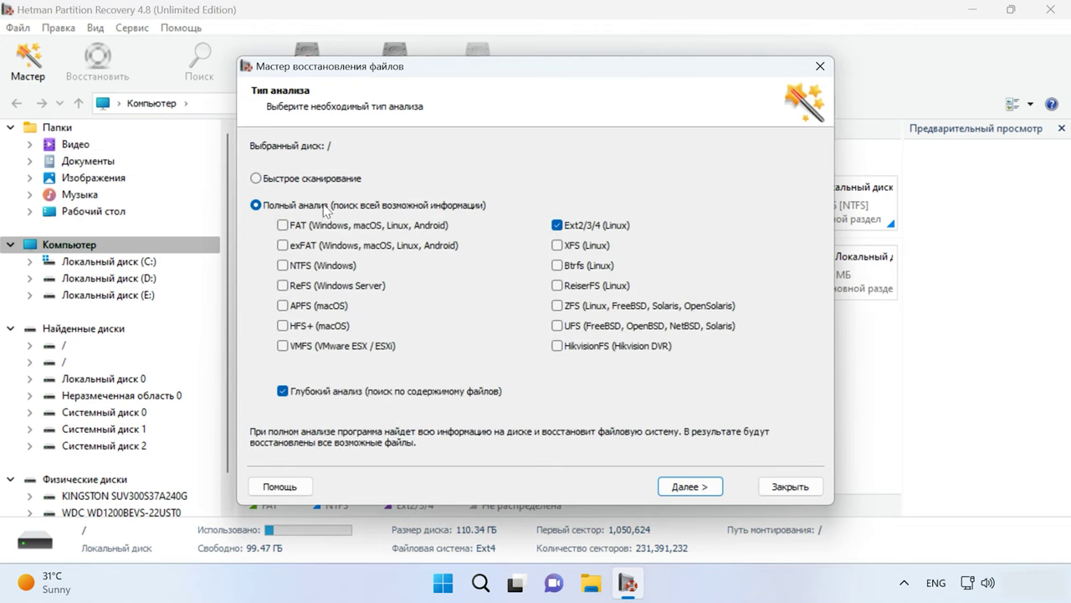
click(310, 179)
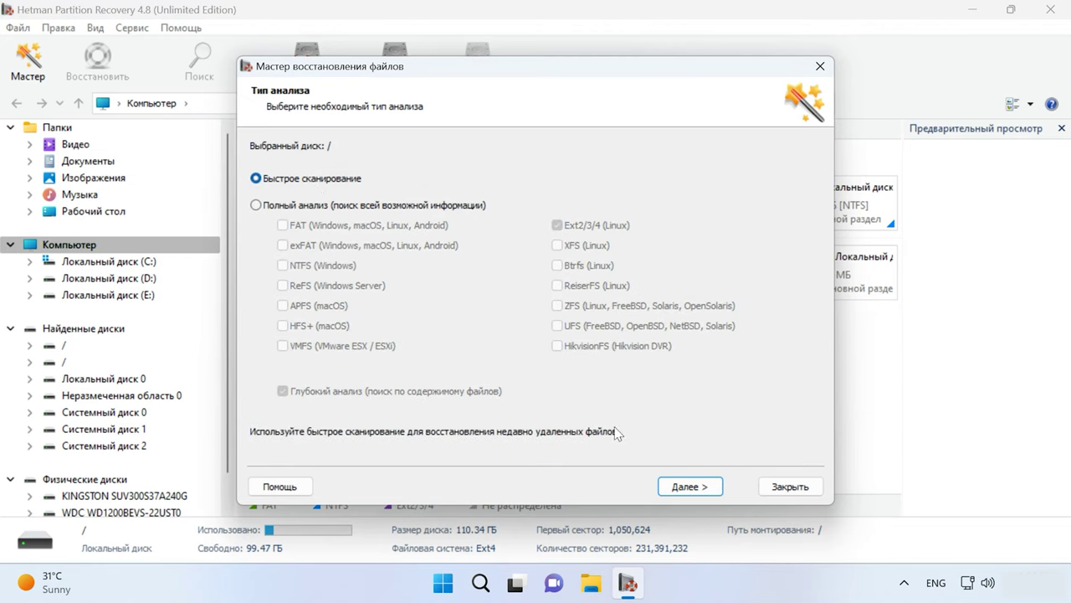
click(690, 487)
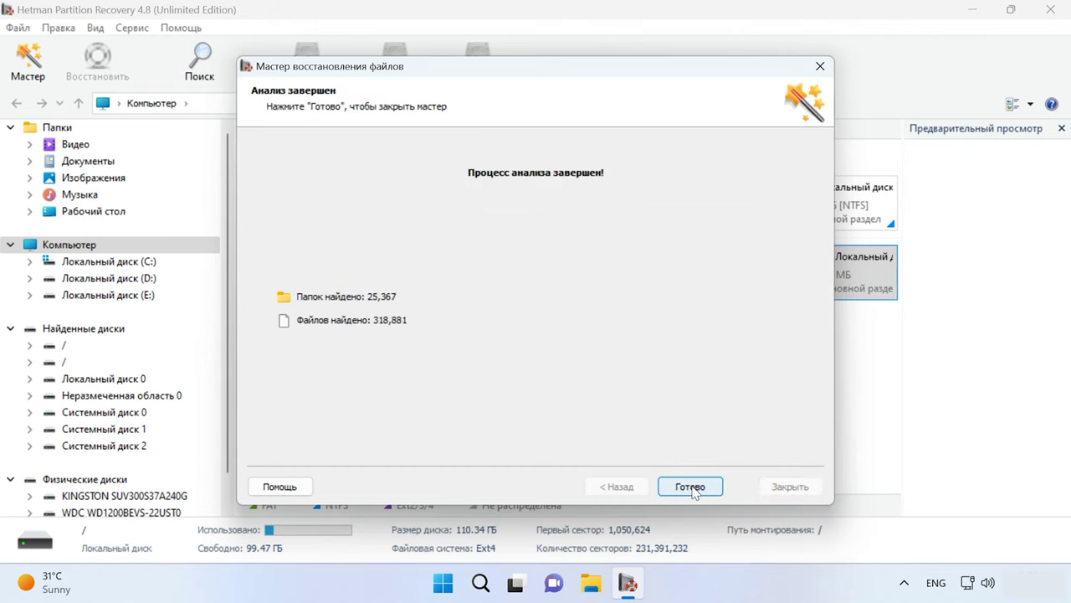
click(690, 486)
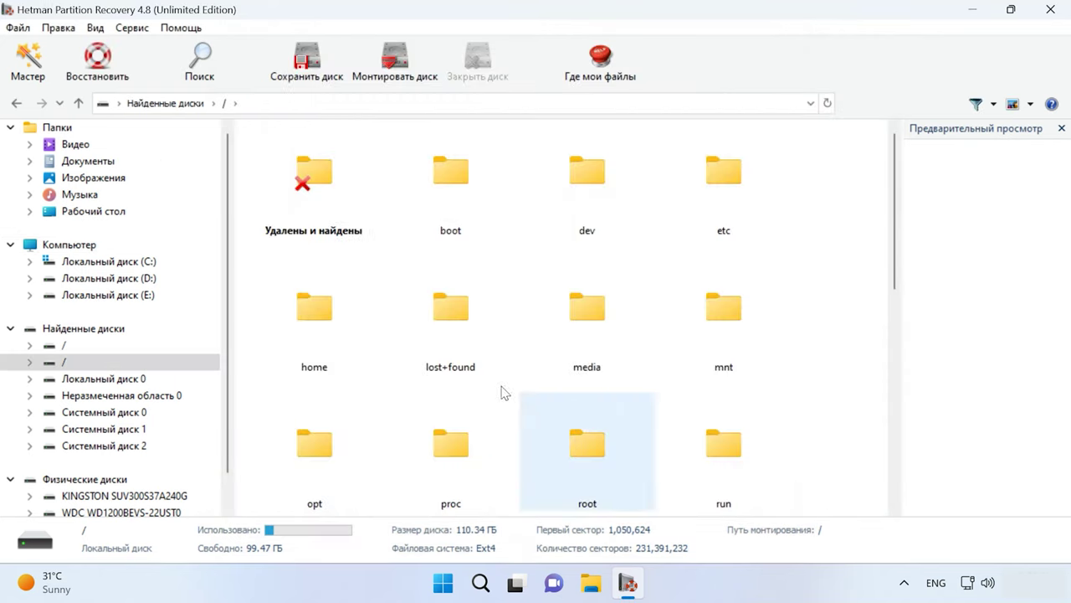
- Browse the scanned disk's home/admin/Documents folder to examine its files
double_click(340, 349)
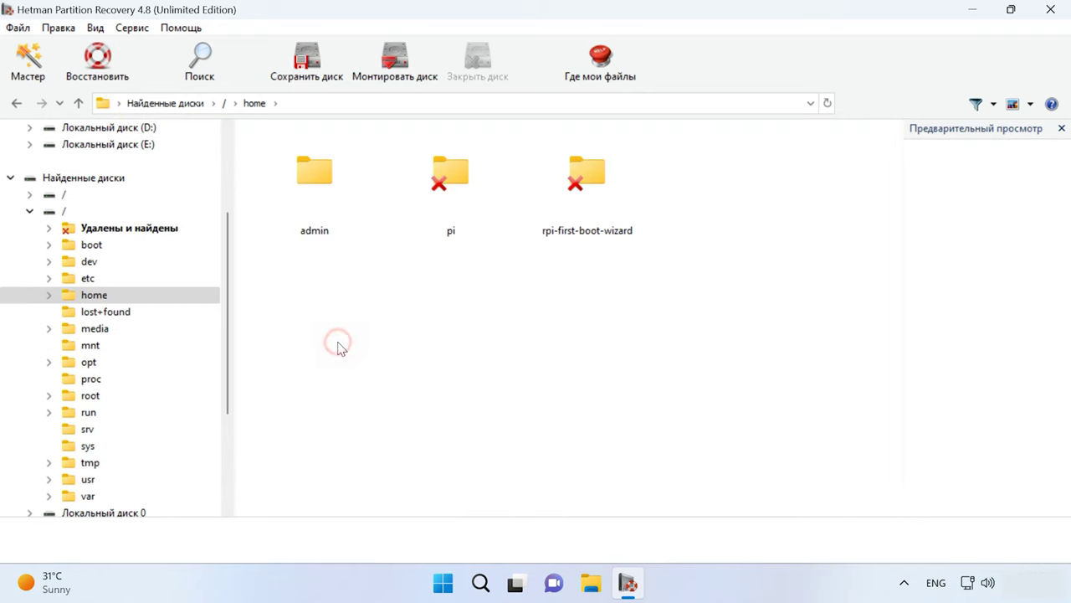
double_click(345, 191)
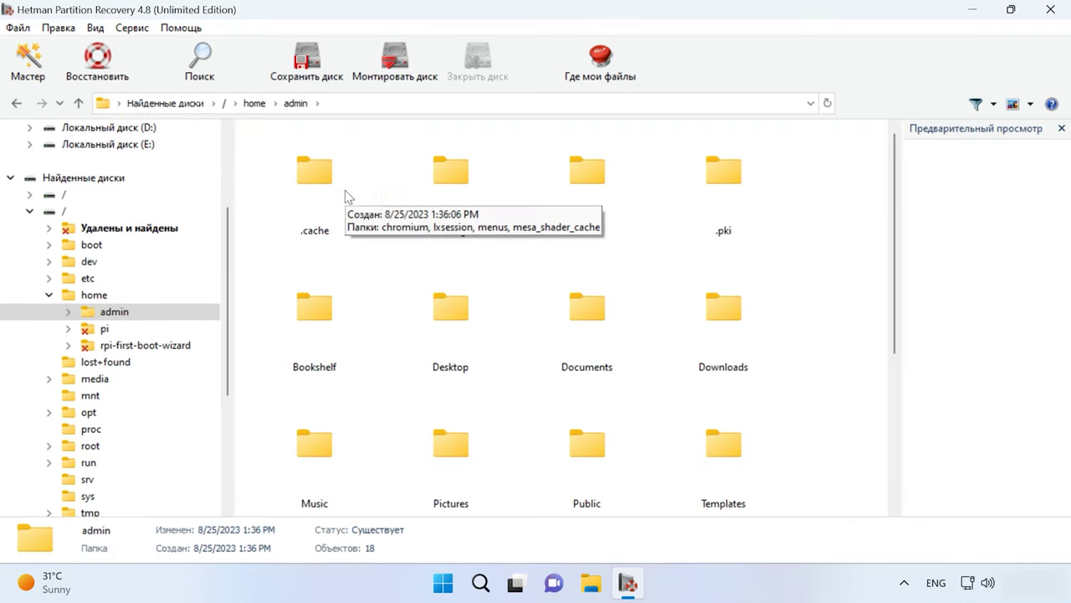
double_click(613, 350)
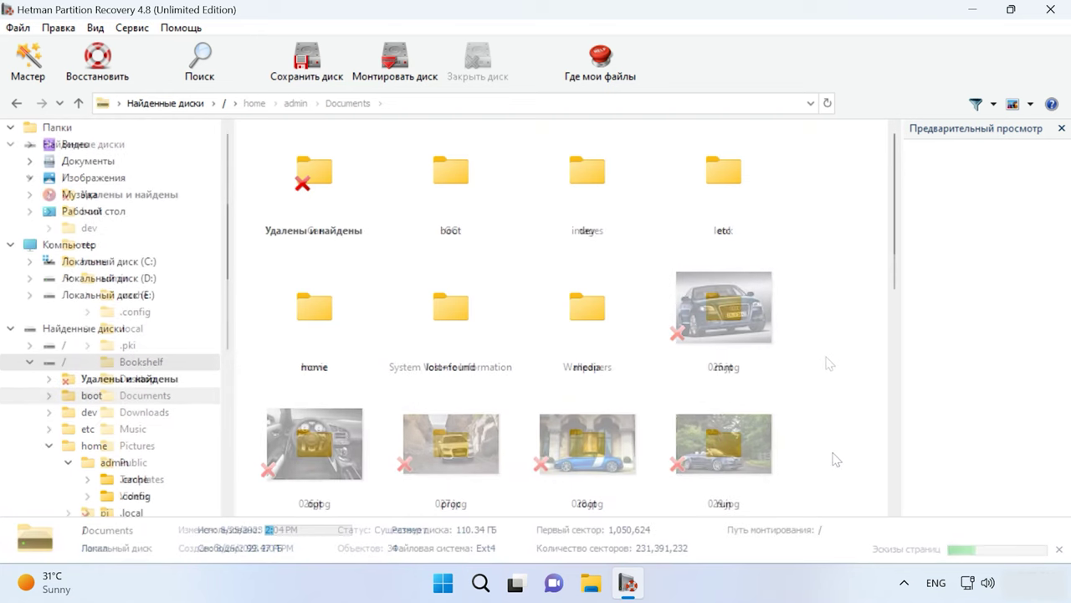
- Set up a full re-analysis of the 110 GB Ext4 partition with Ext2/3/4 and deep content analysis, and cancel the wizard
click(84, 244)
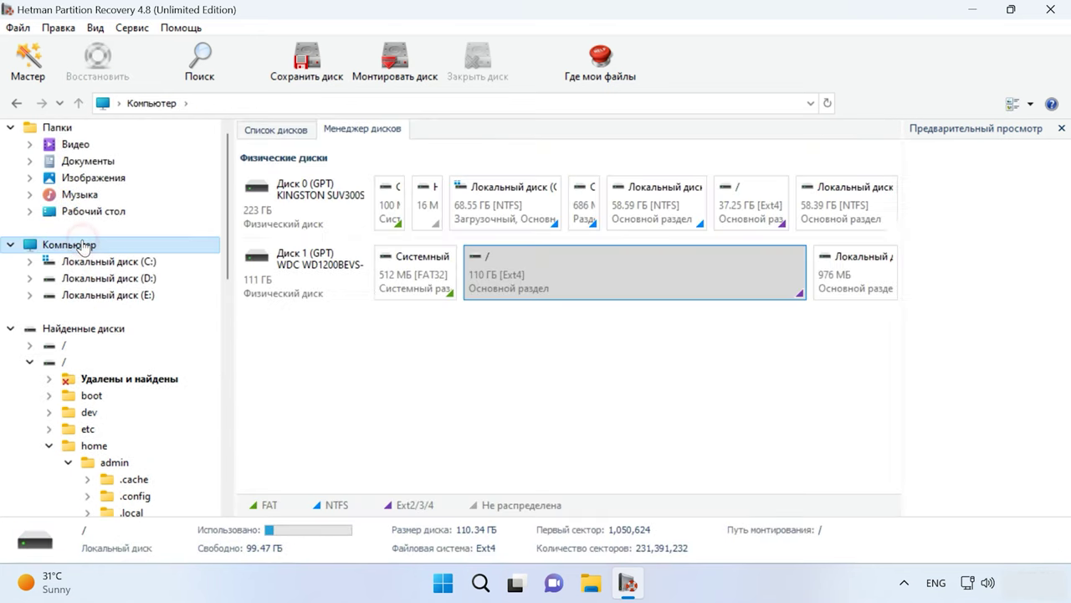
right_click(620, 287)
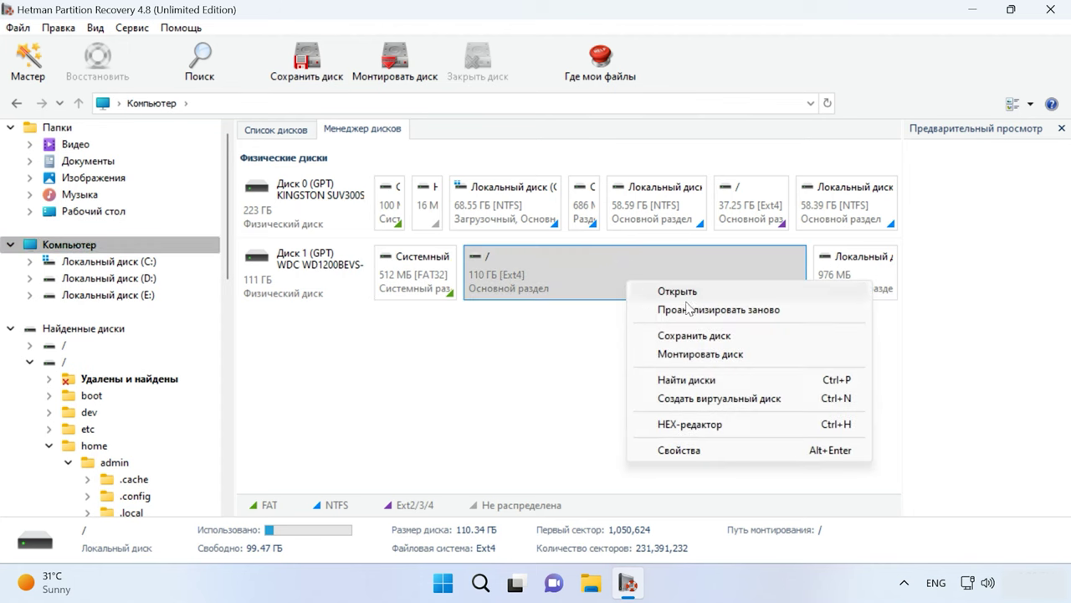
click(733, 317)
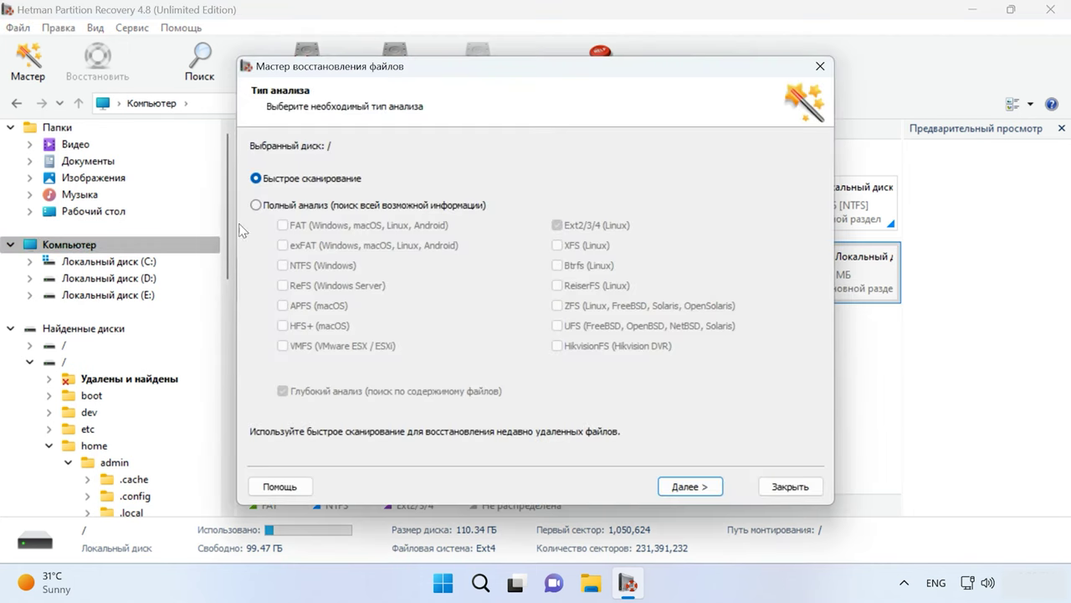
click(282, 206)
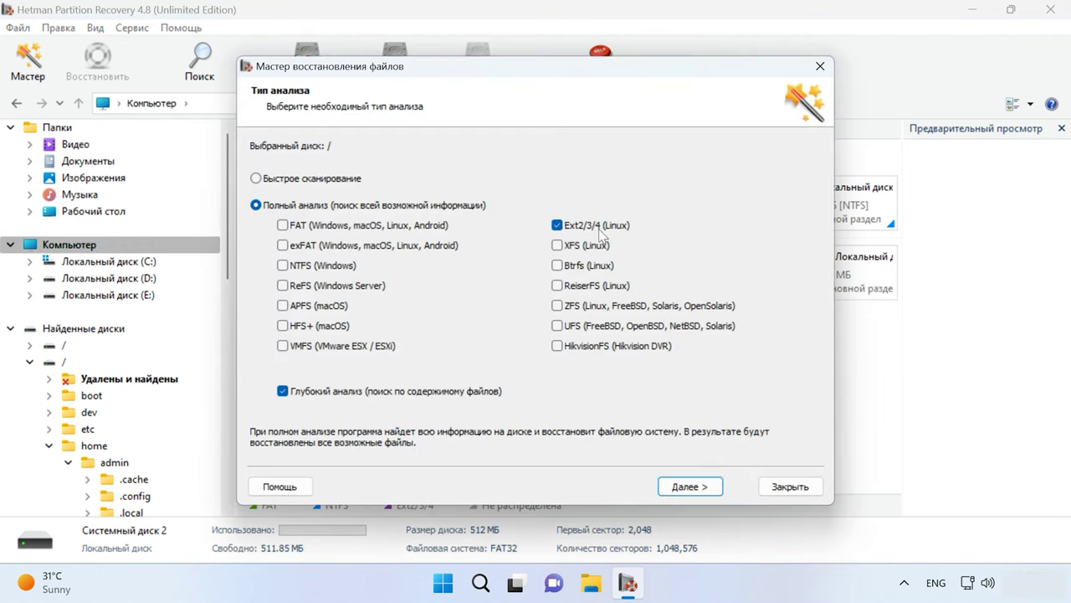
click(338, 394)
click(337, 393)
click(802, 486)
- Open the home/admin/Documents folder on Disk 1's 110 GB Ext4 partition
double_click(637, 278)
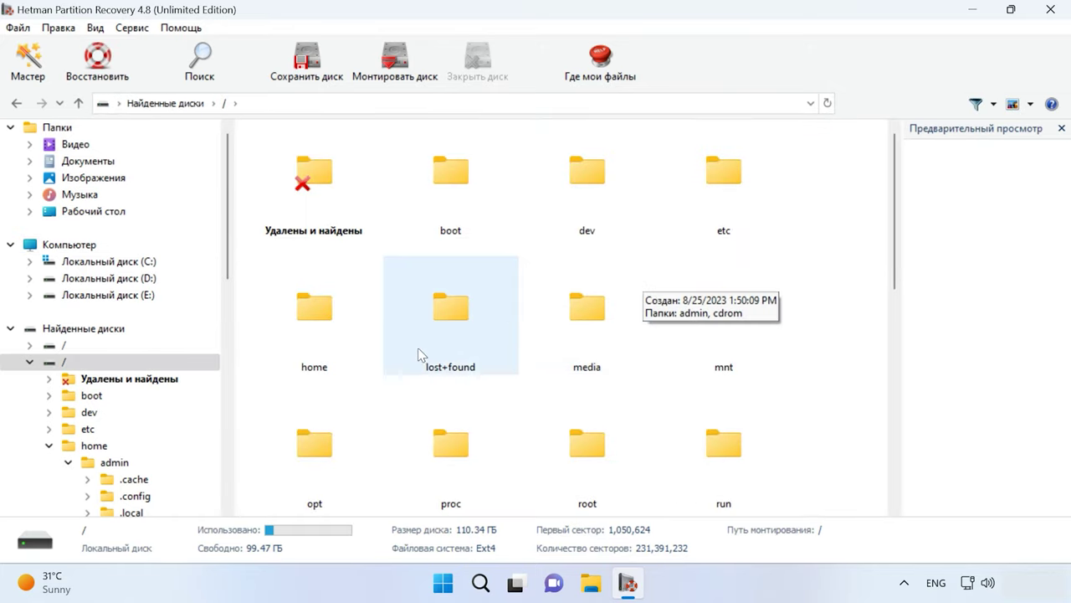
double_click(333, 351)
double_click(327, 205)
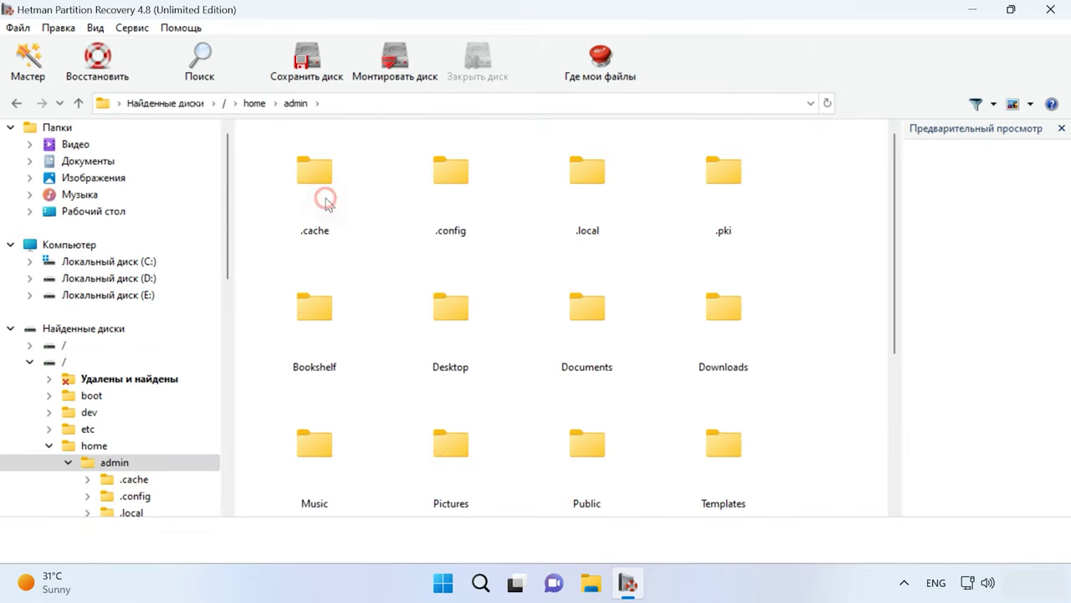
double_click(611, 368)
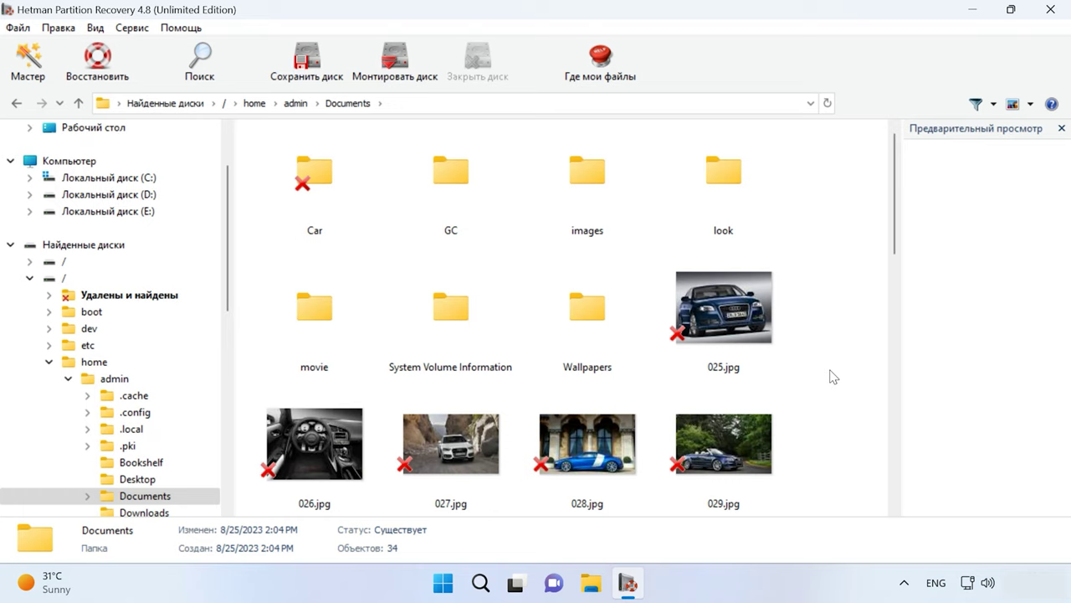
- Preview the files 025.jpg, Headphones.docx and lamborghini.jpg, and clear the selection
click(762, 331)
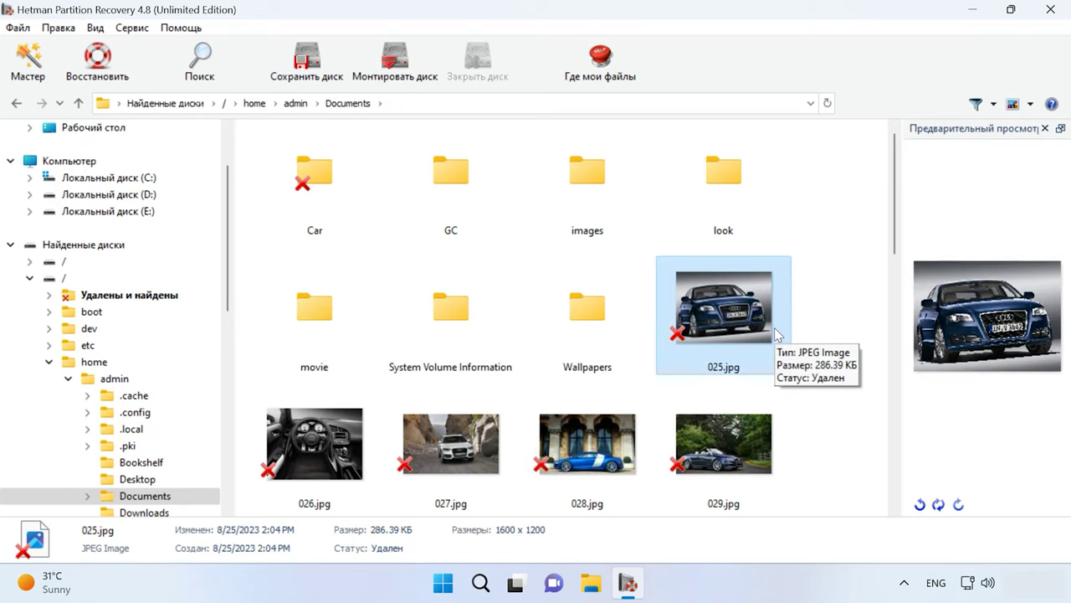
key(h)
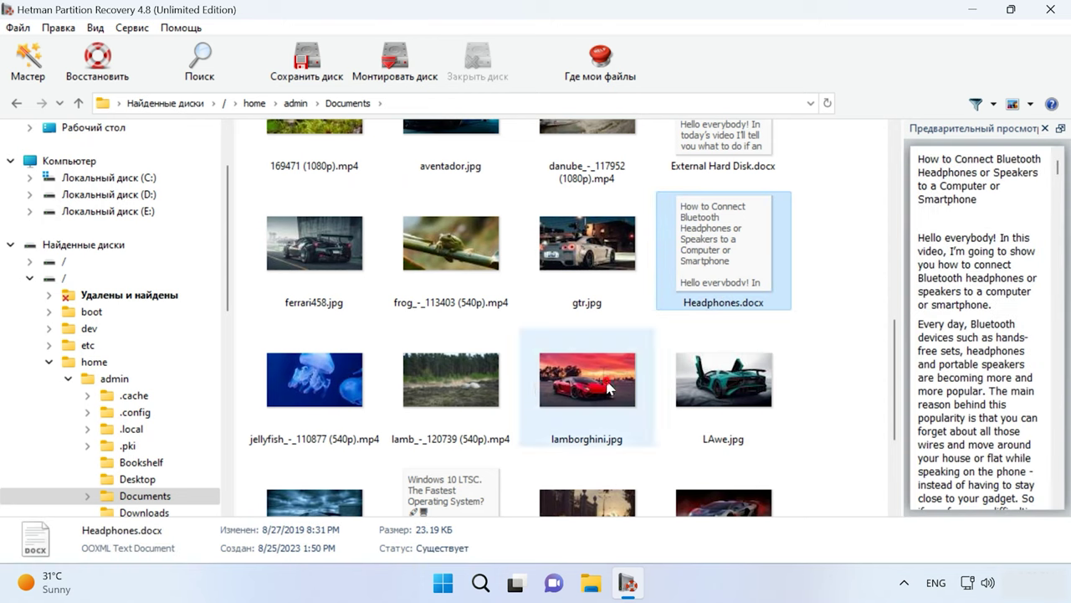
key(Down)
key(Left)
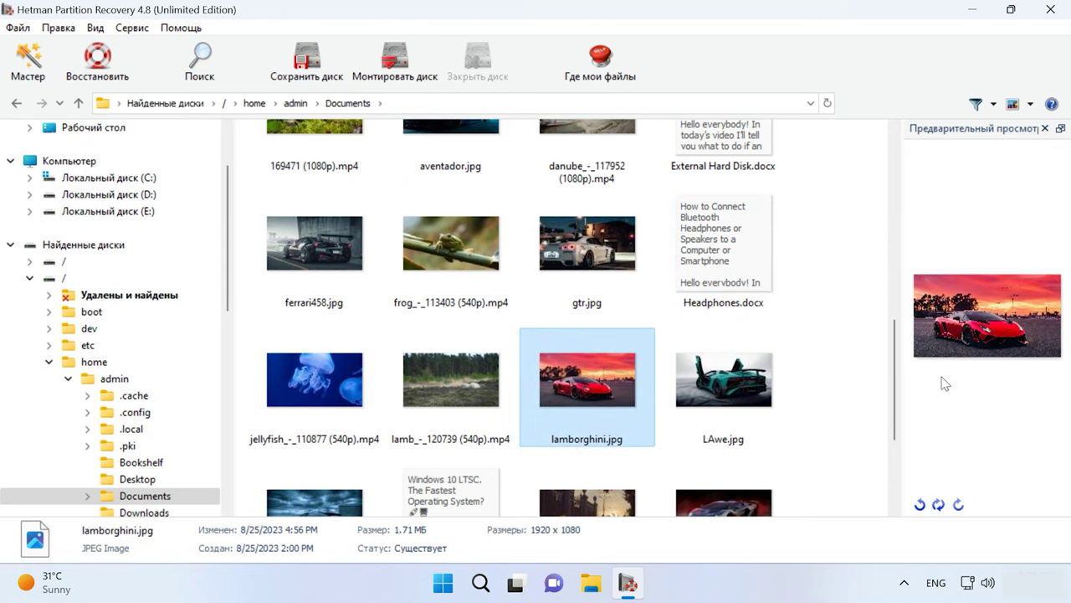
scroll(828, 383, up, 5)
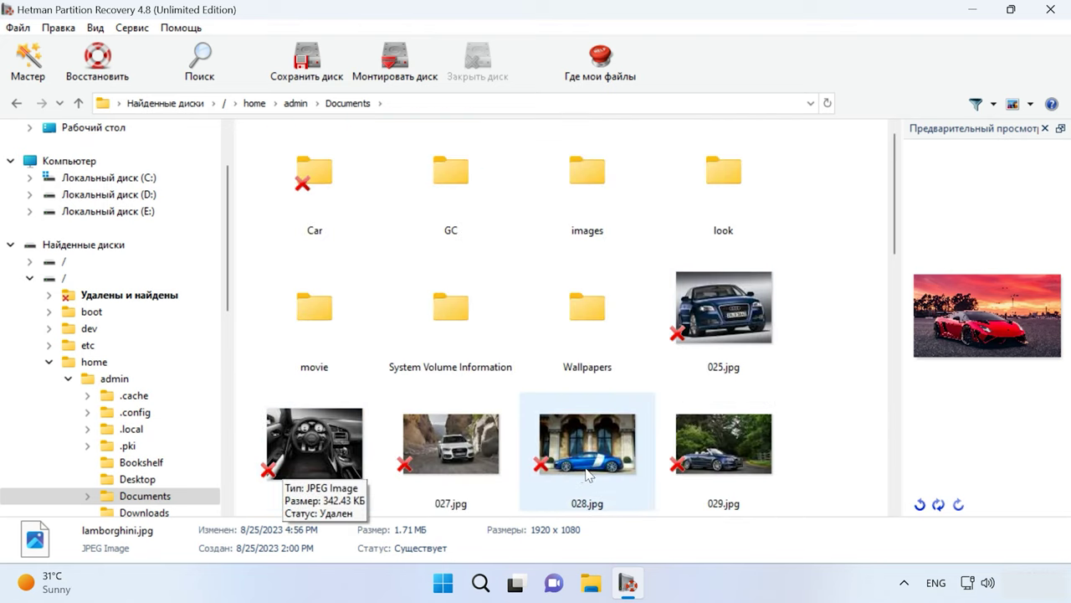
click(823, 457)
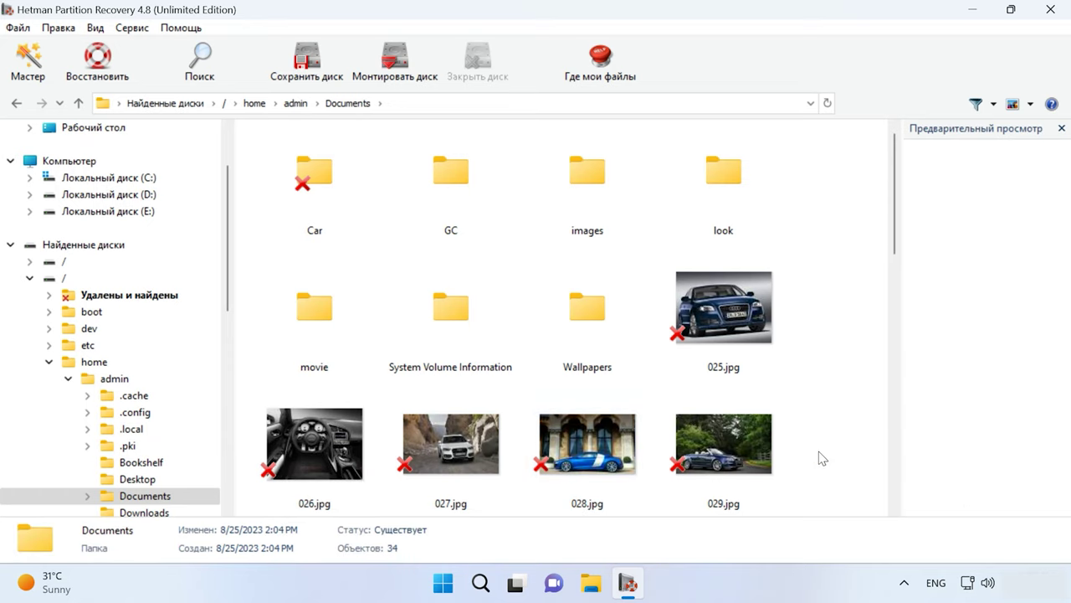
- Recover the images 025.jpg through 029.jpg to the hard disk folder C:\10\ and finish the recovery wizard
click(754, 317)
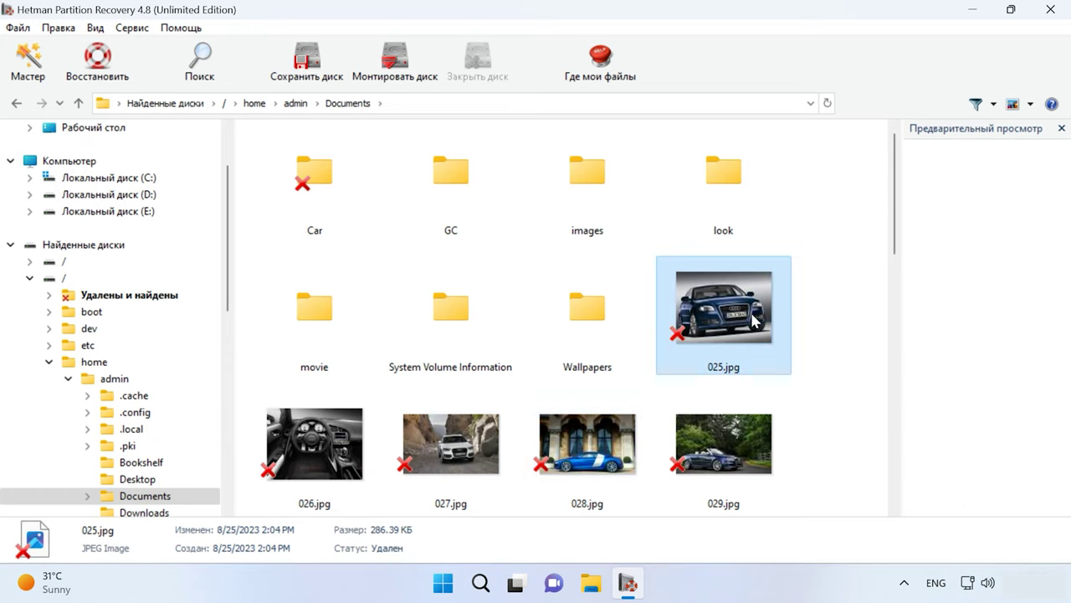
shift+click(744, 459)
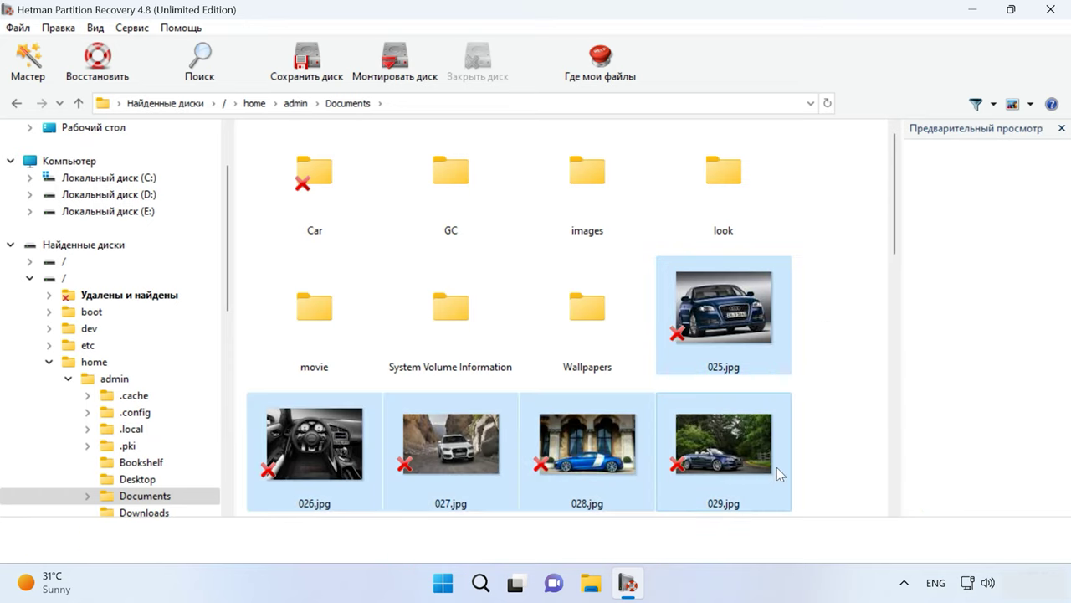
click(99, 84)
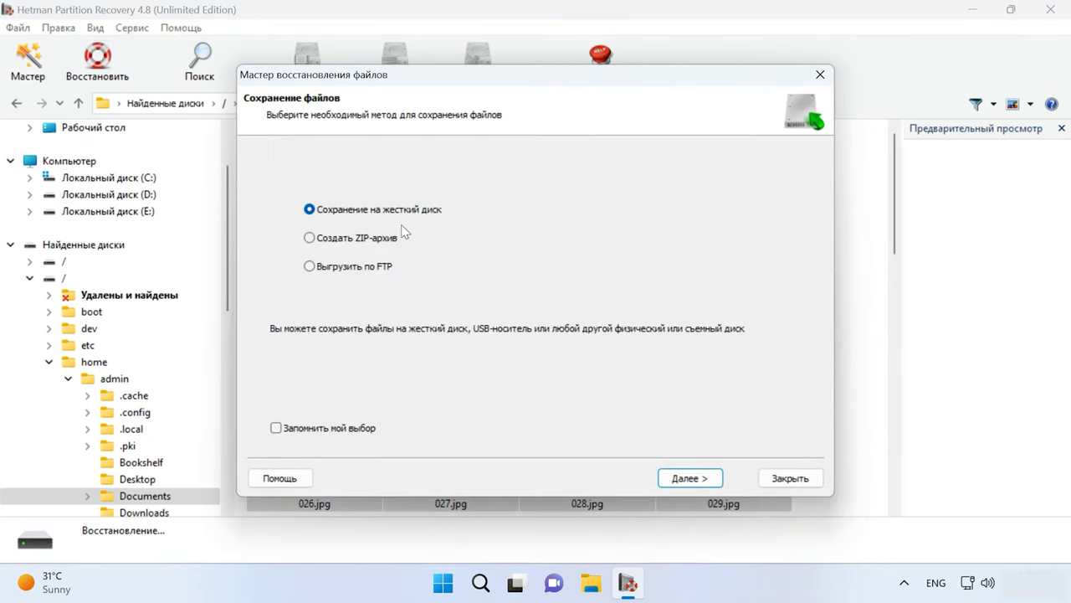
click(690, 477)
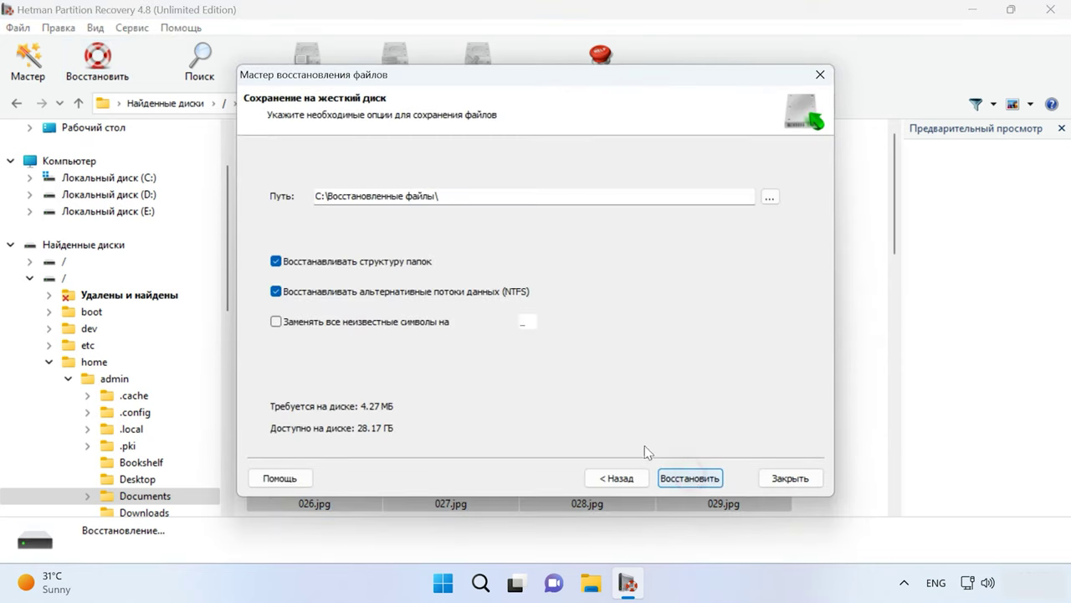
triple_click(352, 198)
text(C:\10\)
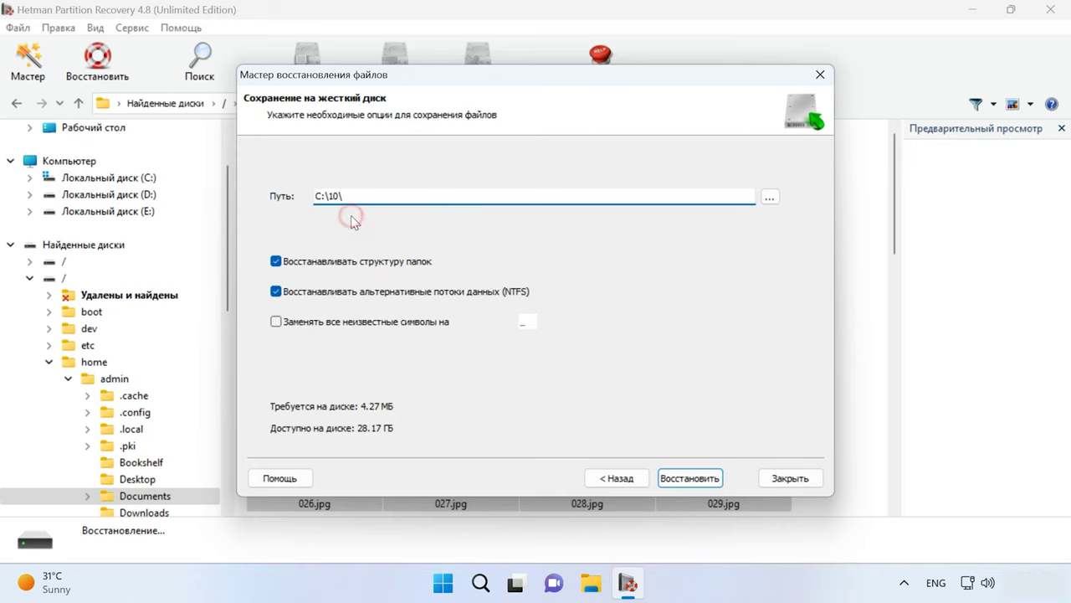
click(702, 479)
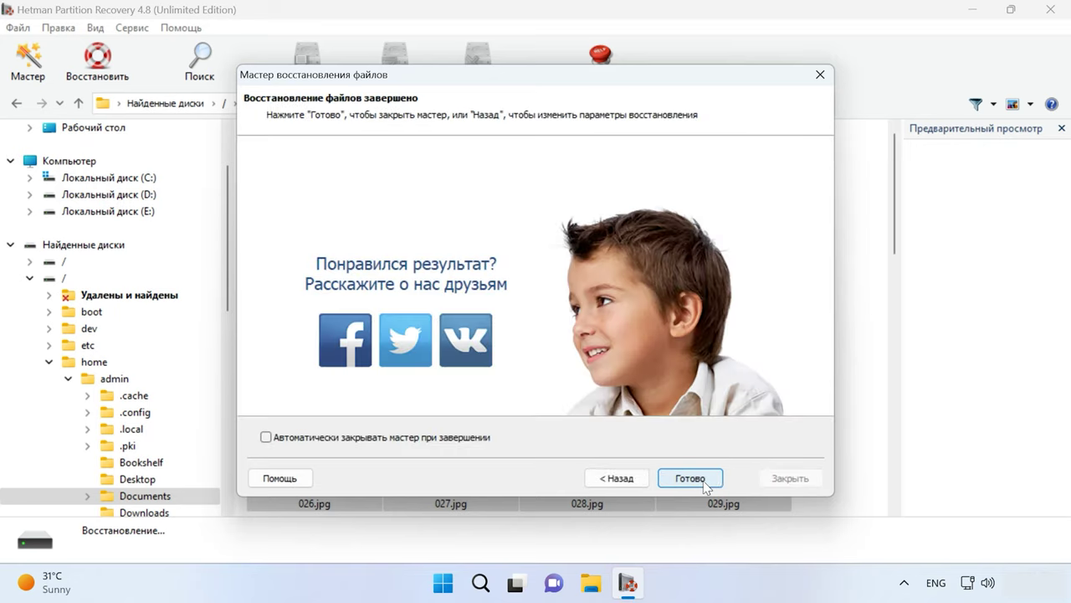
click(691, 479)
- Switch to File Explorer to check the recovered images in C:\10, and return to Hetman Partition Recovery with nothing selected
click(591, 584)
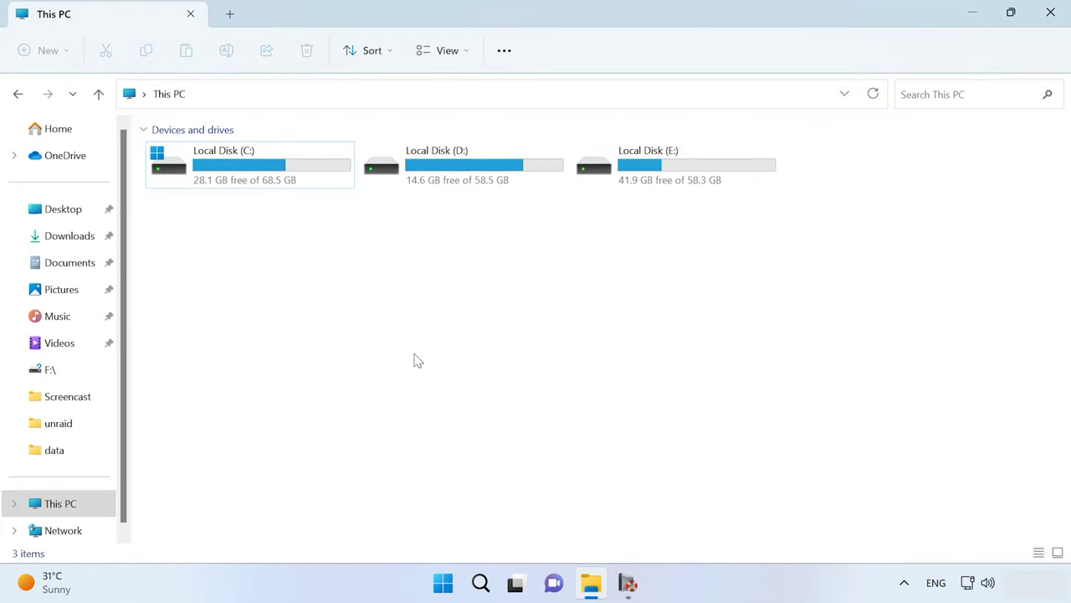
double_click(270, 177)
double_click(191, 177)
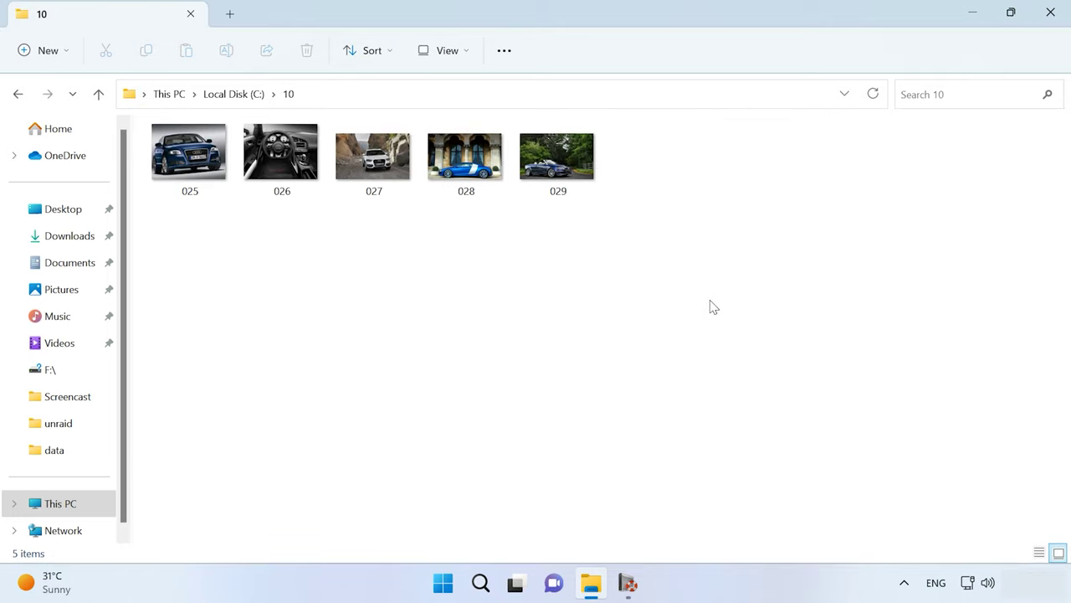
click(628, 584)
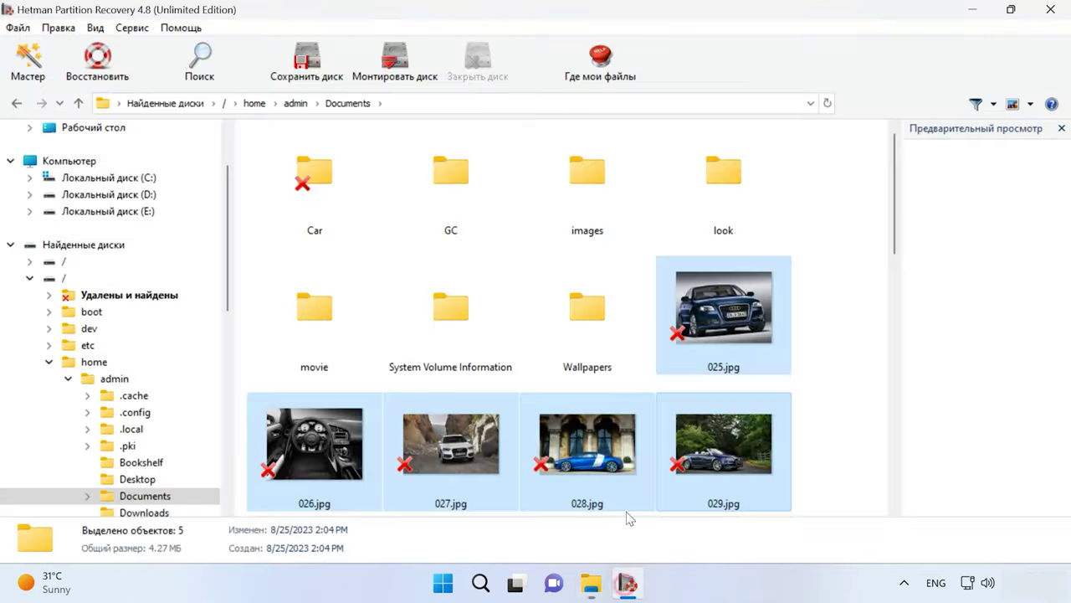
click(861, 392)
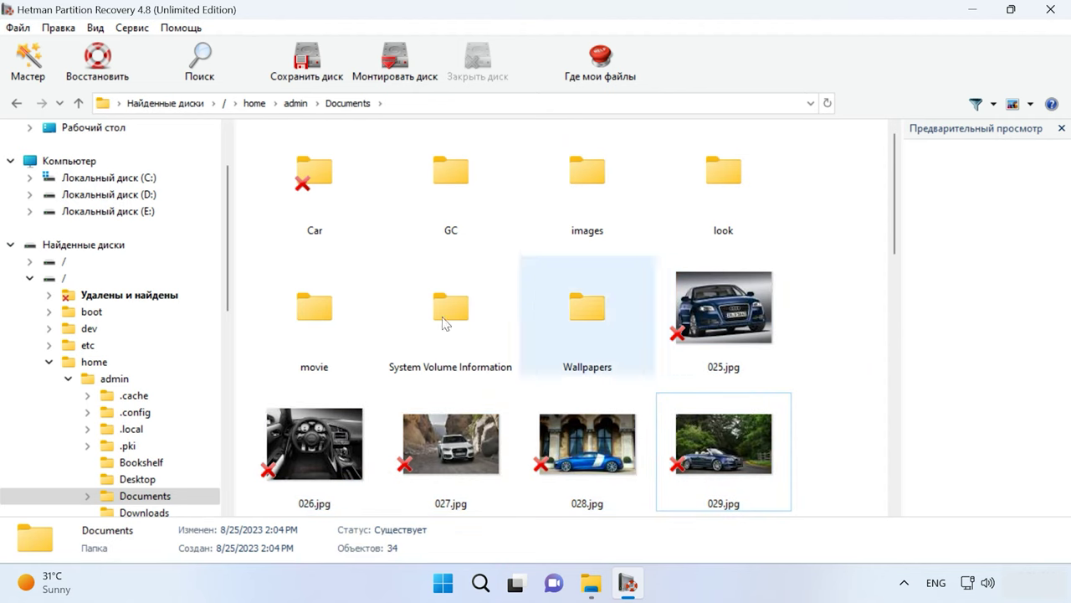
- Set up a full image of the physical Disk 1 (WDC WD1200BEVS) with saving to hard disk, and cancel the image creation
click(73, 164)
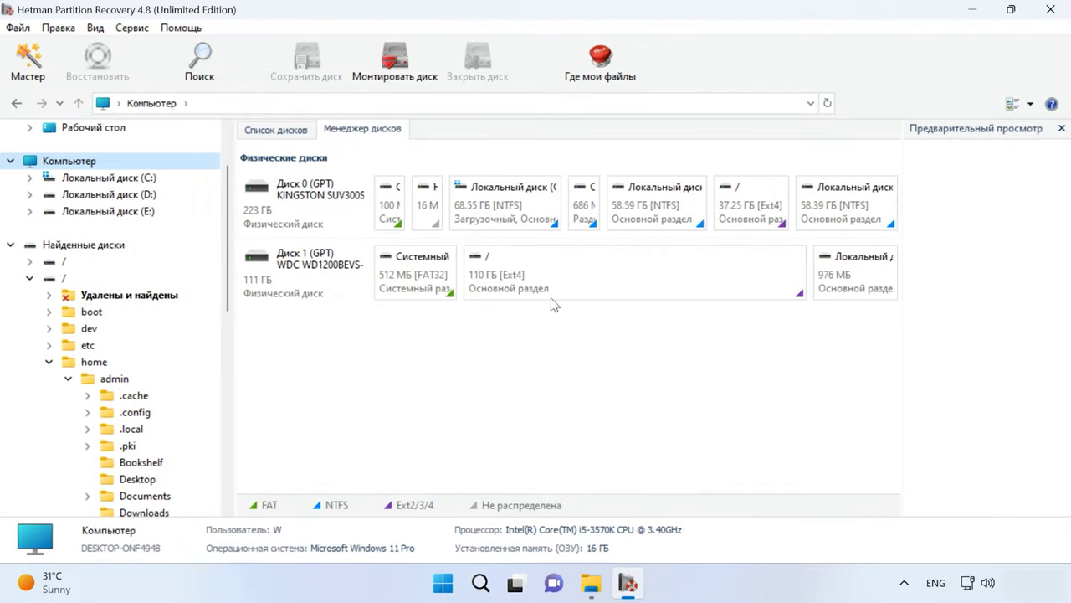
right_click(270, 272)
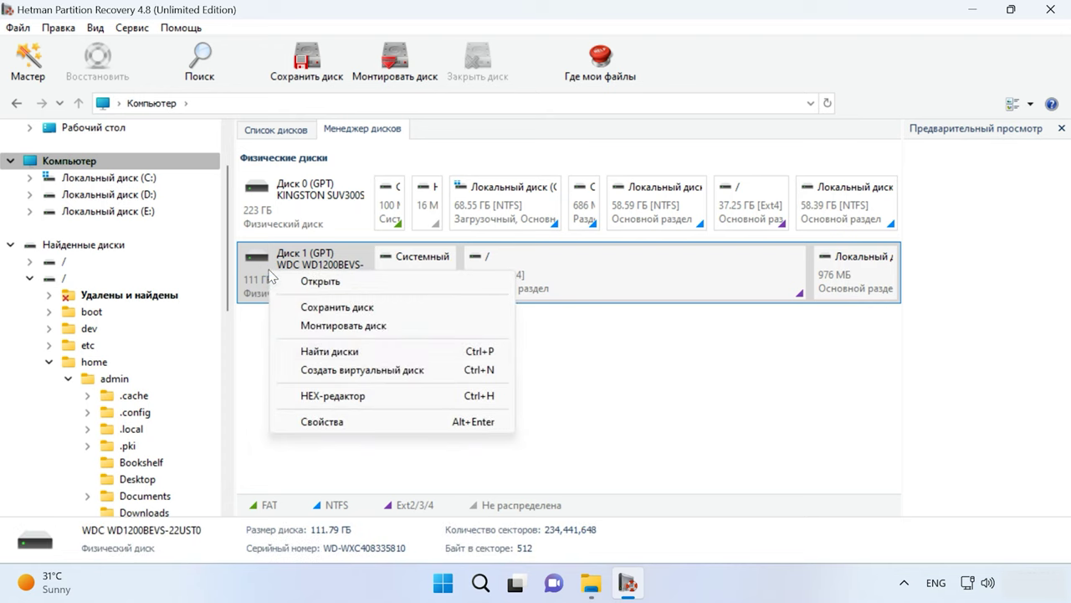
click(363, 316)
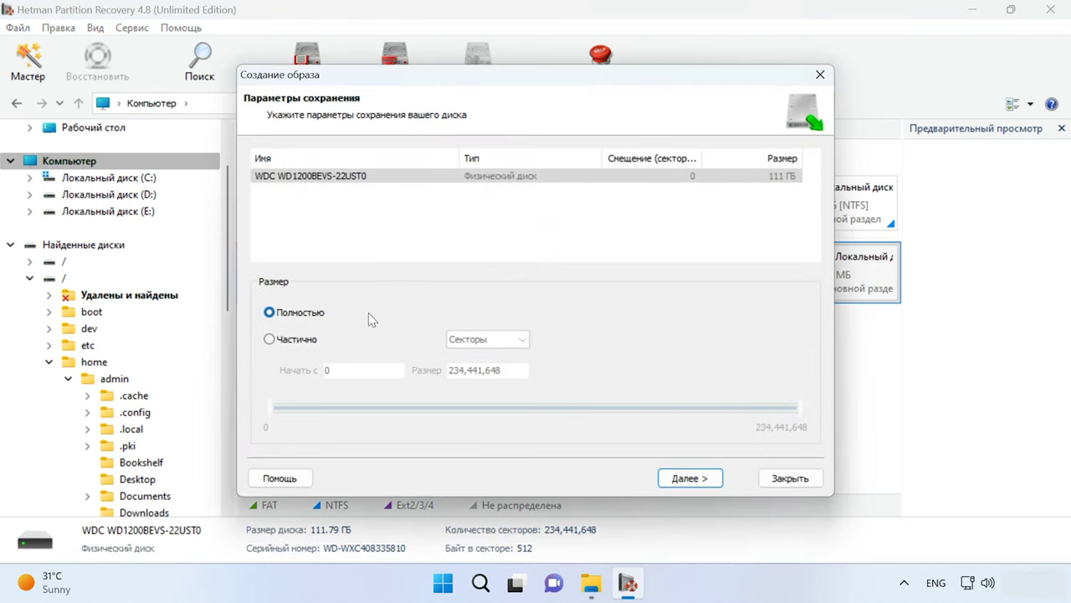
click(691, 480)
click(695, 493)
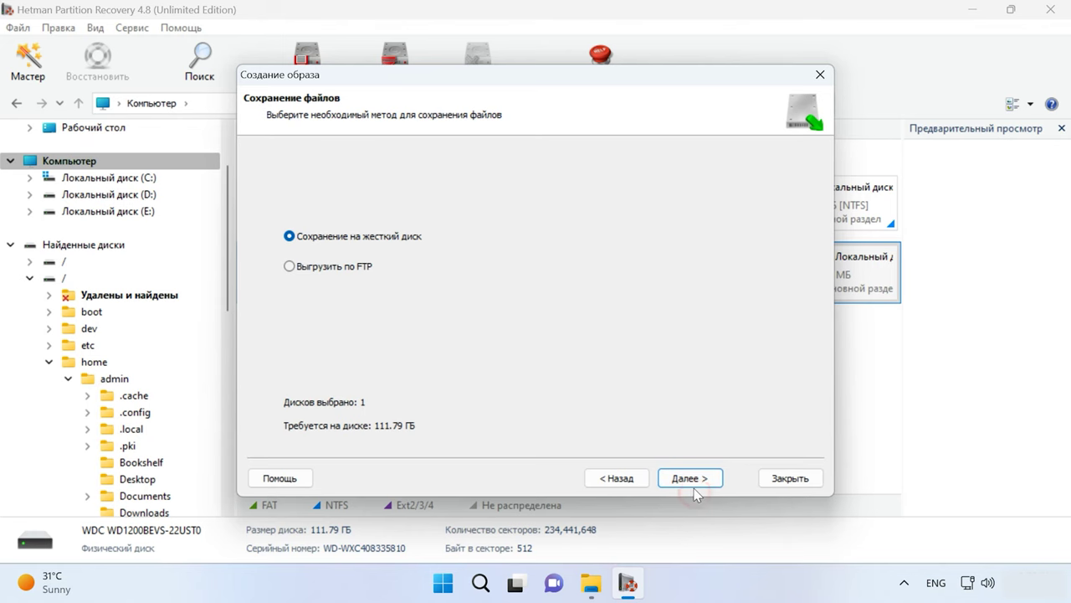
click(764, 482)
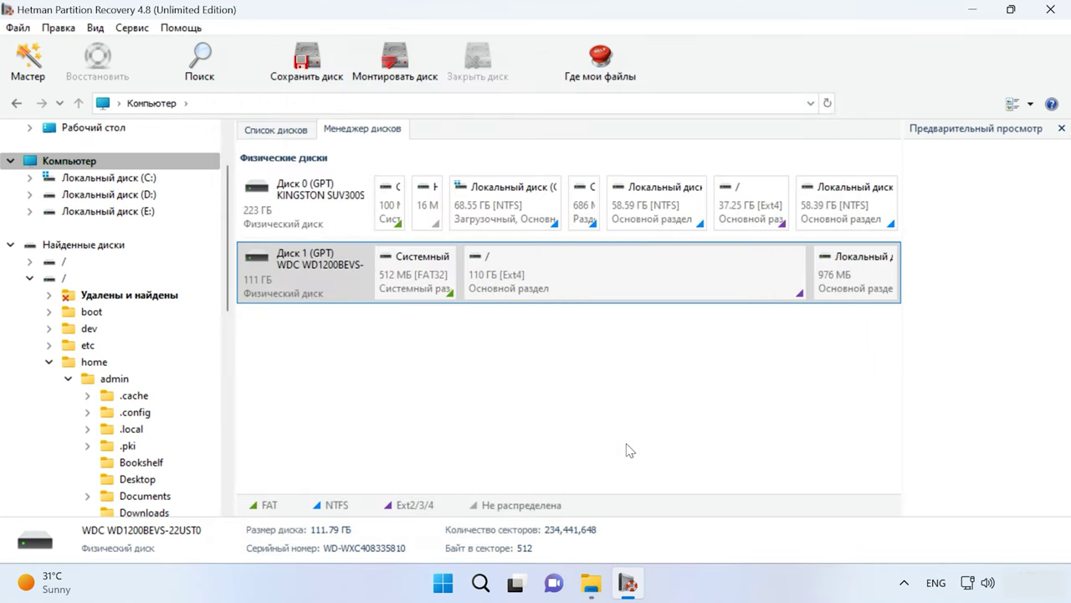
click(623, 438)
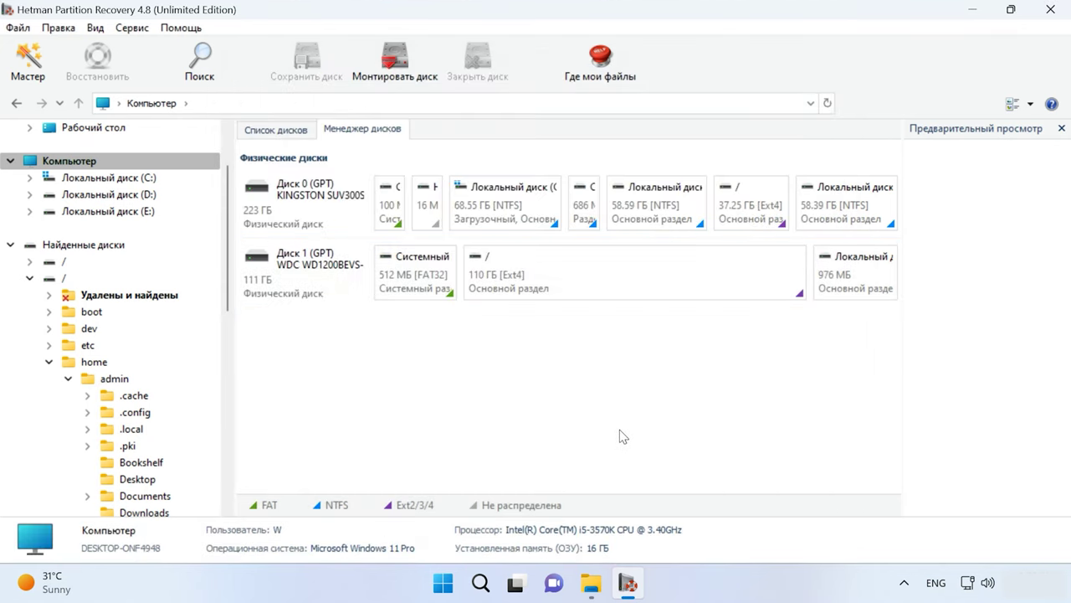
- Start mounting a RAW disk image, browse This PC for the image file, and close the mounting dialogs
click(132, 28)
click(184, 65)
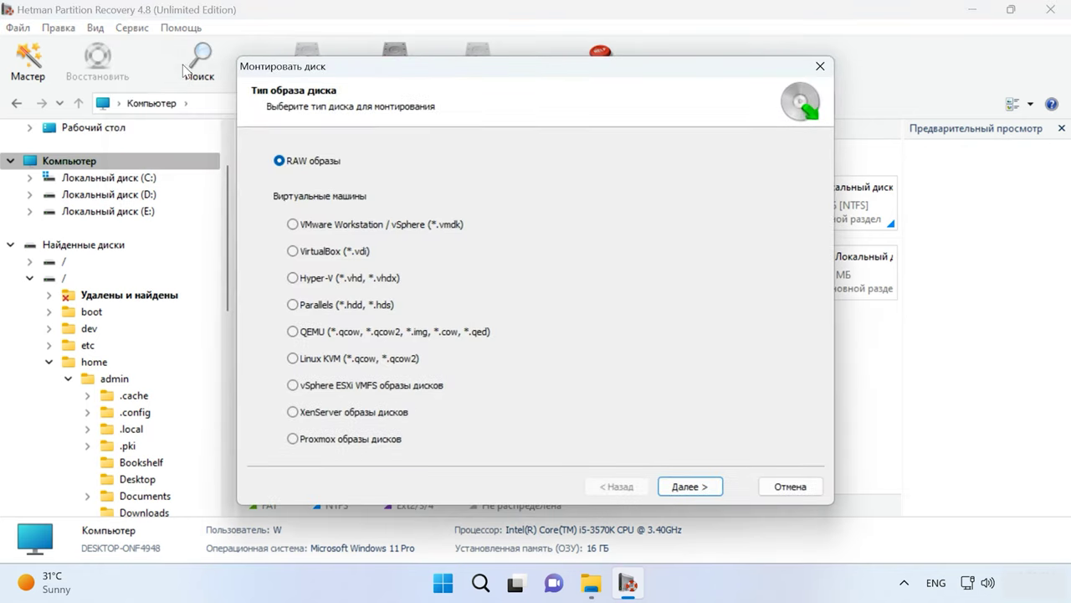
click(690, 487)
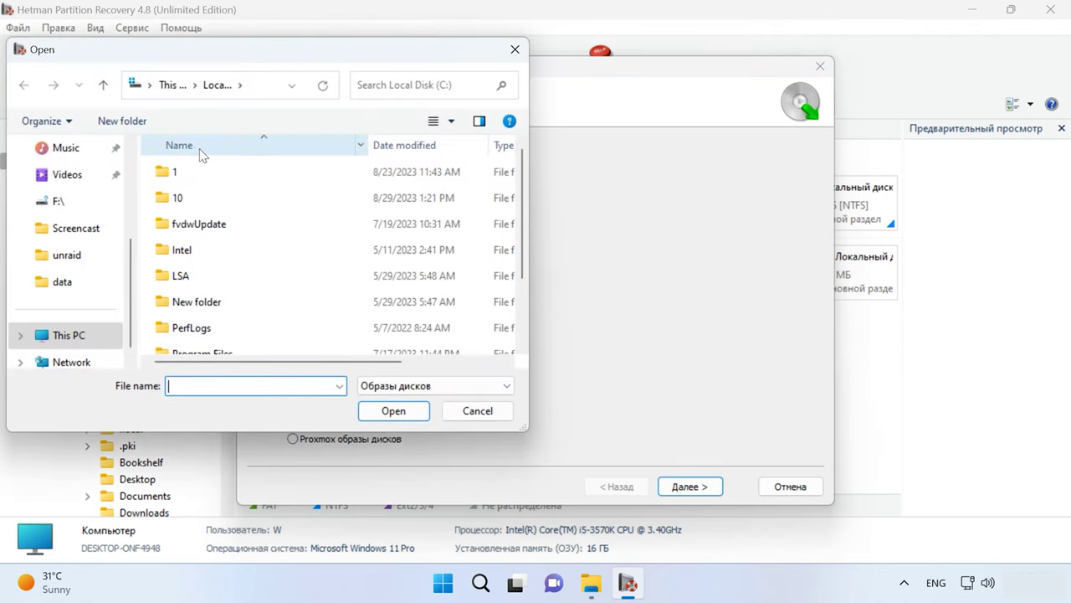
click(77, 336)
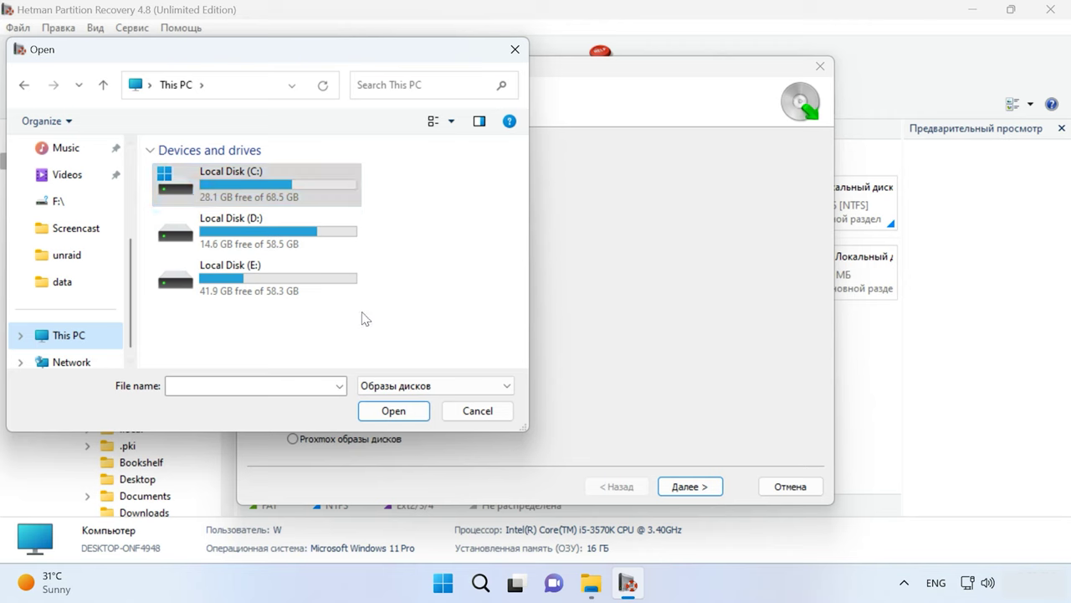
click(393, 411)
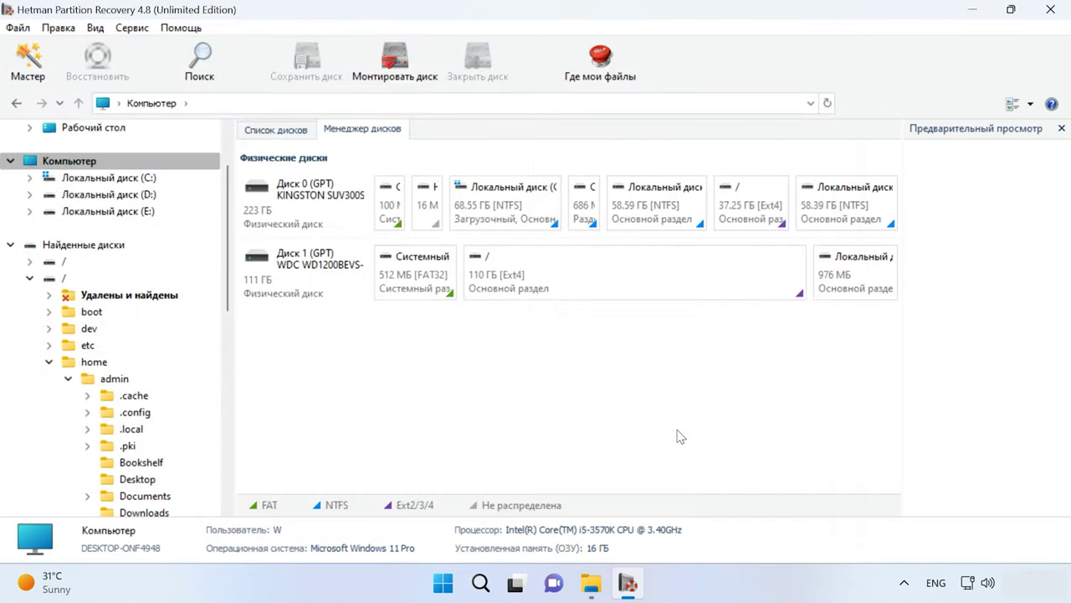